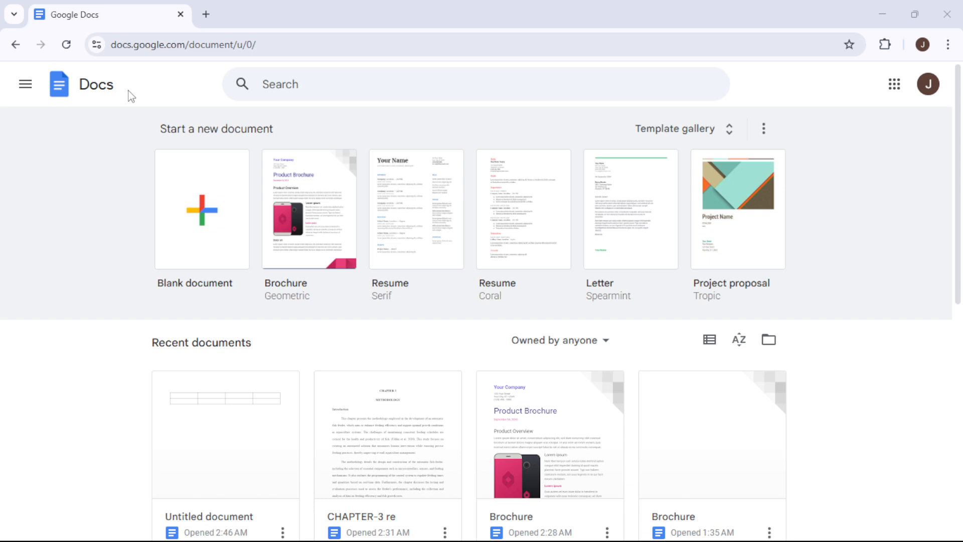
Open the Untitled document that contains the 2x4 table.
scroll(120, 183, down, 1)
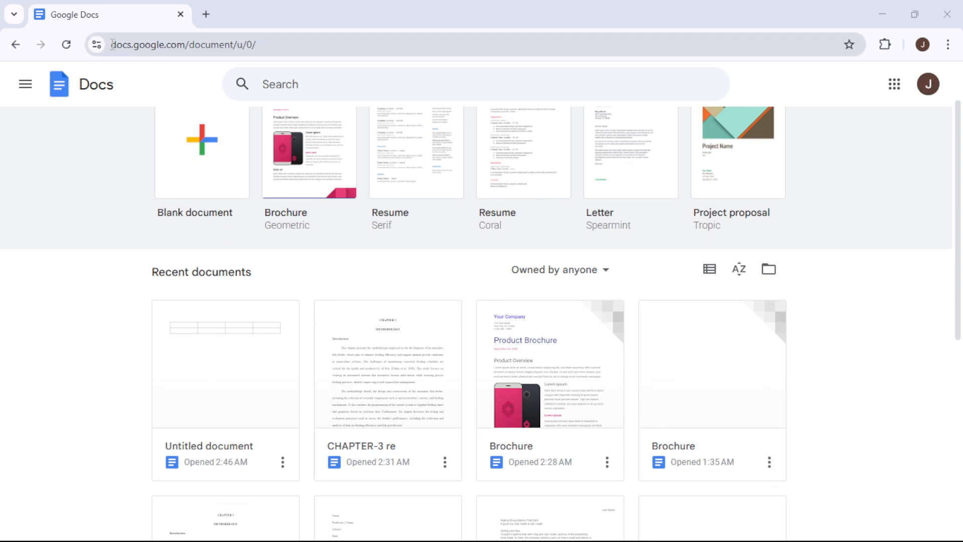
drag(112, 44, 188, 46)
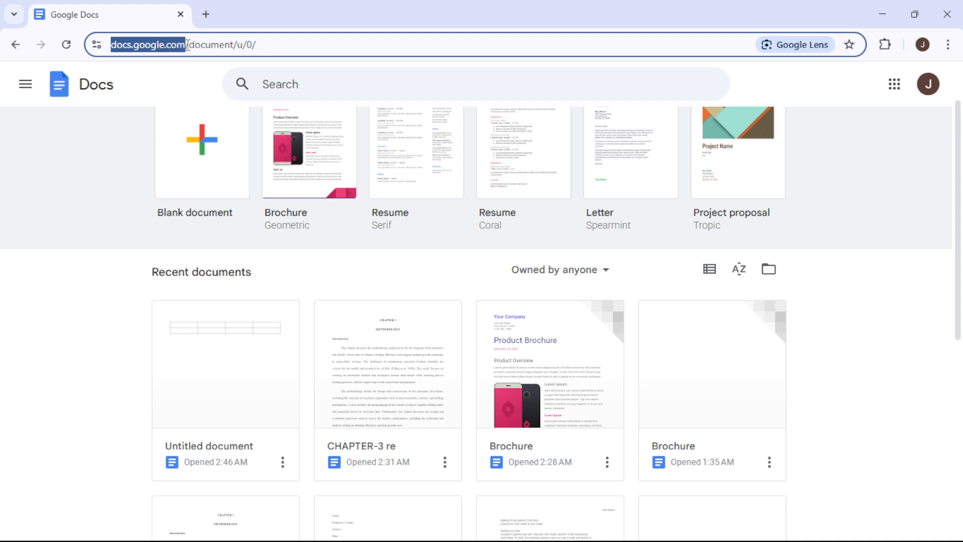
drag(187, 45, 183, 44)
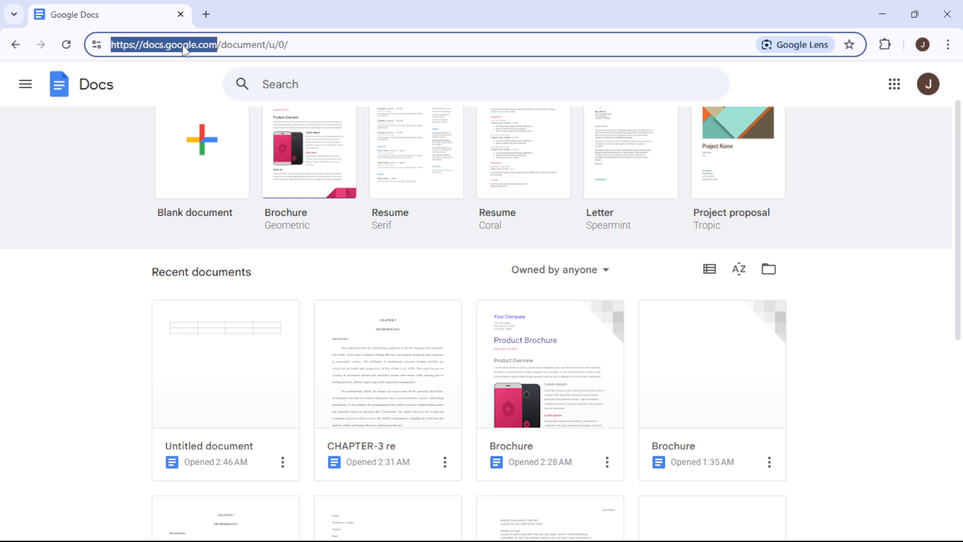
click(100, 182)
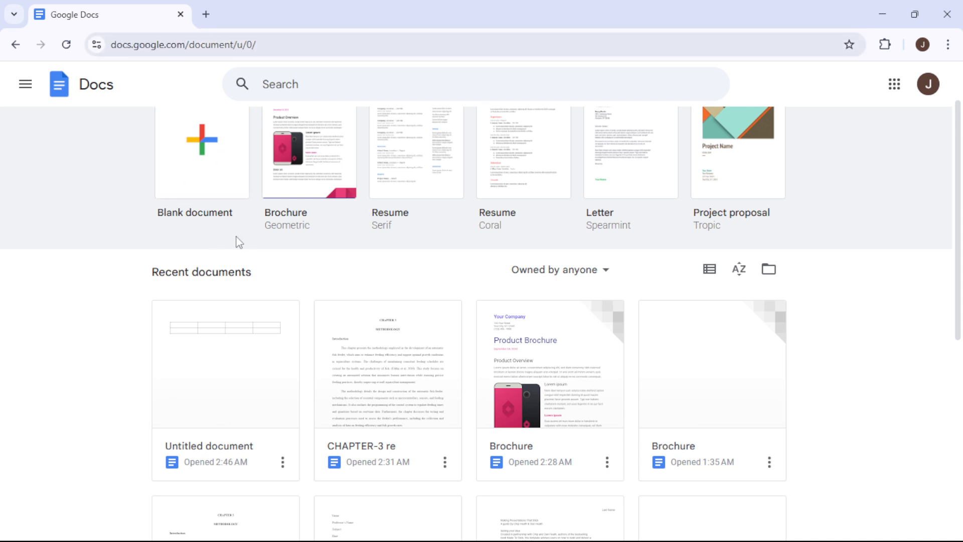
click(224, 385)
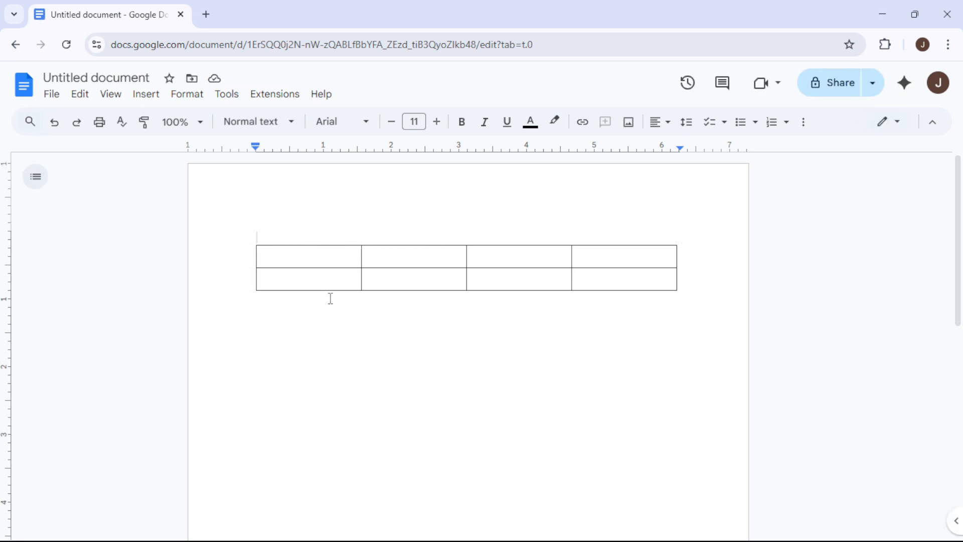
Open Table options from the first cell's right-click menu.
click(331, 261)
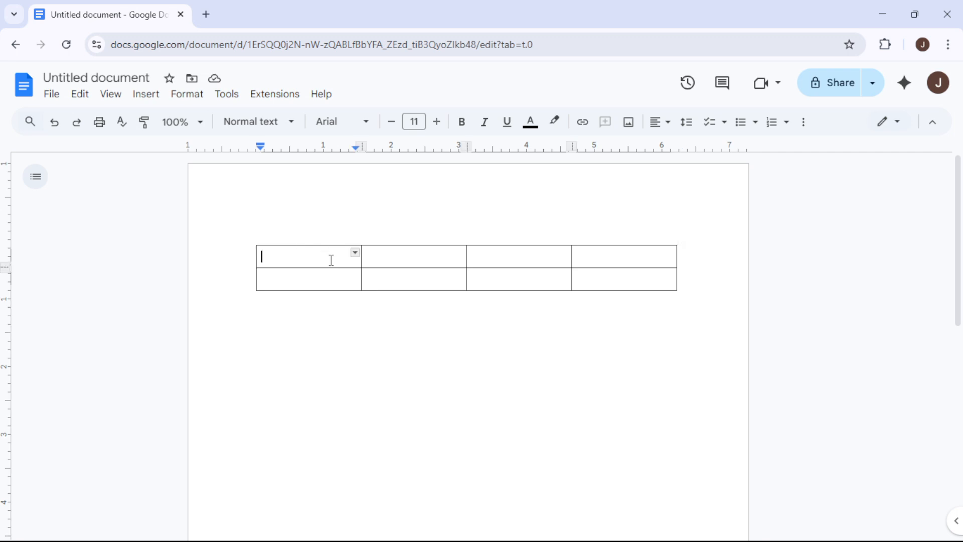
right_click(331, 265)
scroll(494, 364, down, 2)
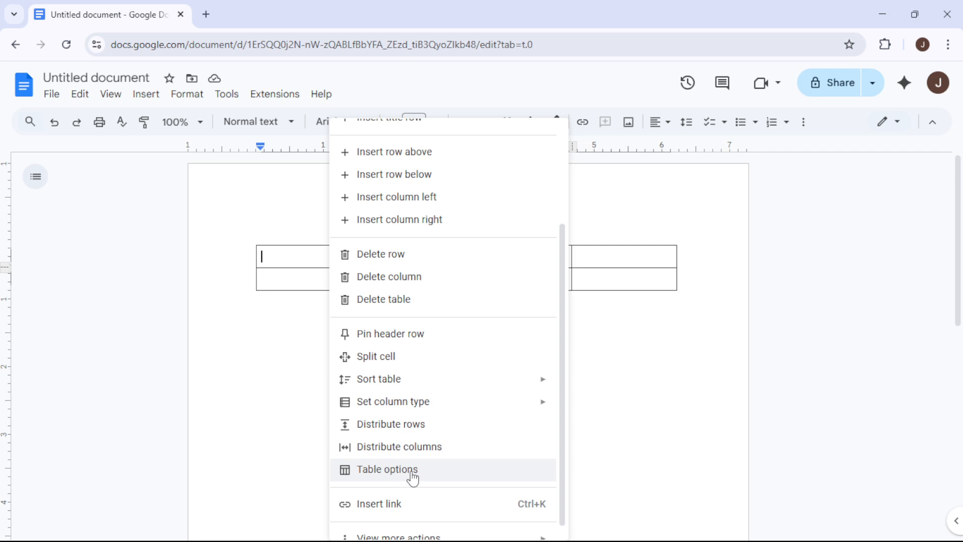
click(436, 468)
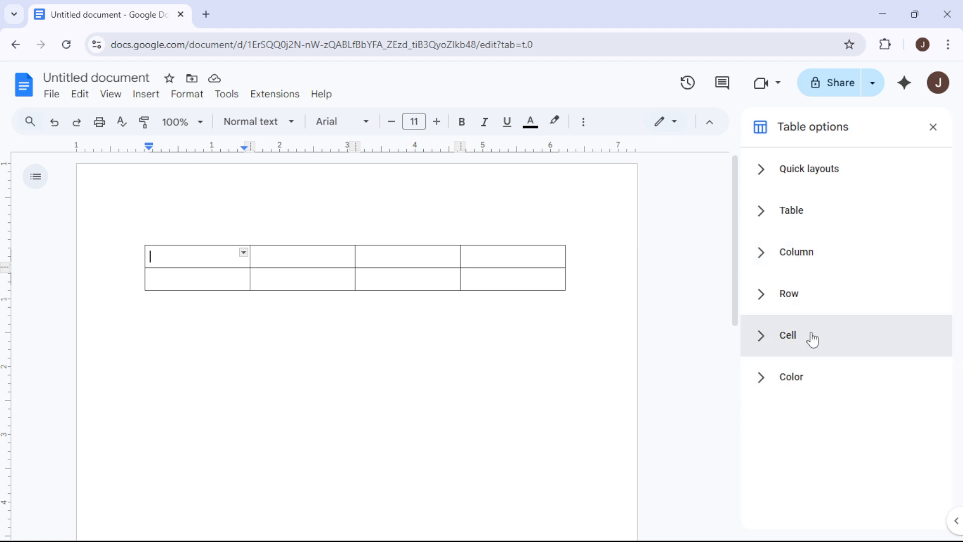
Under Table options Color, set the first cell's background to light pink.
click(828, 337)
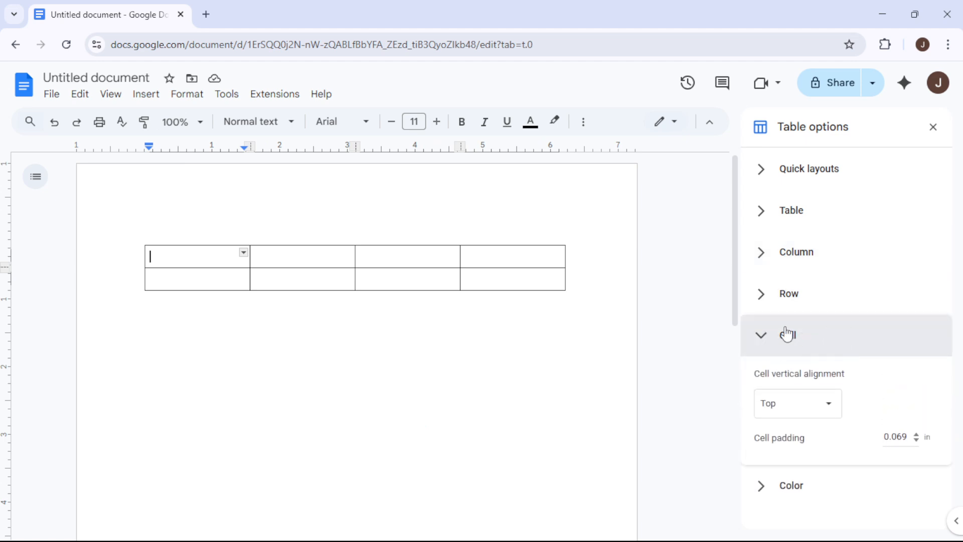
click(815, 345)
click(805, 396)
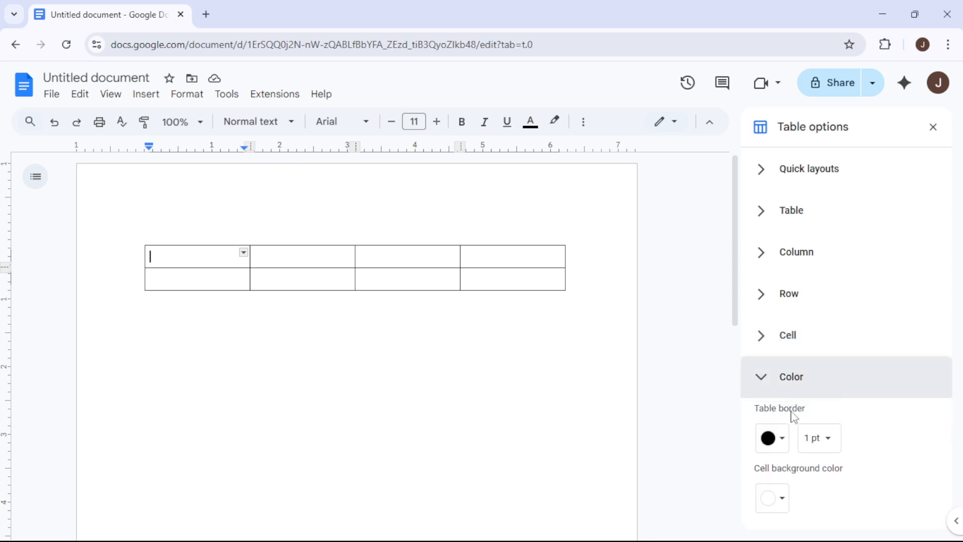
click(784, 503)
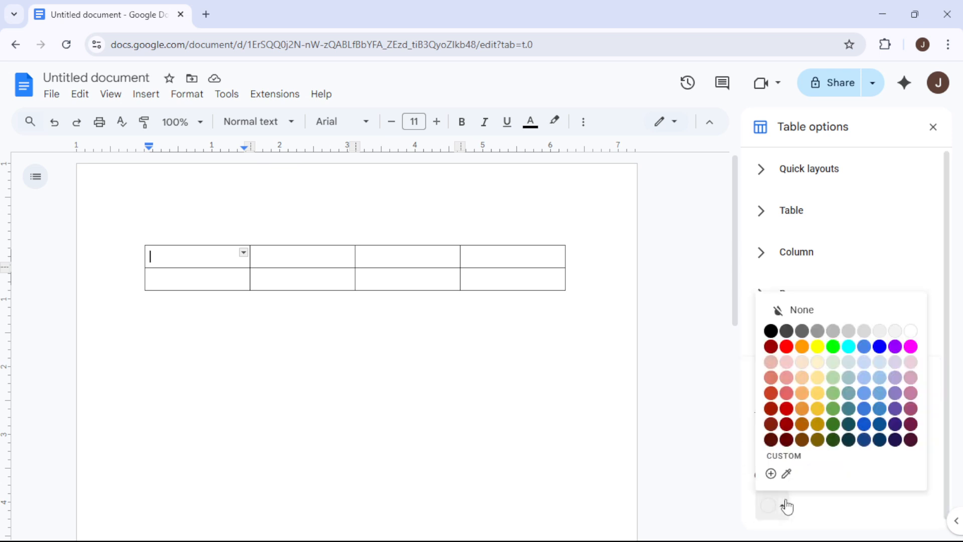
click(786, 363)
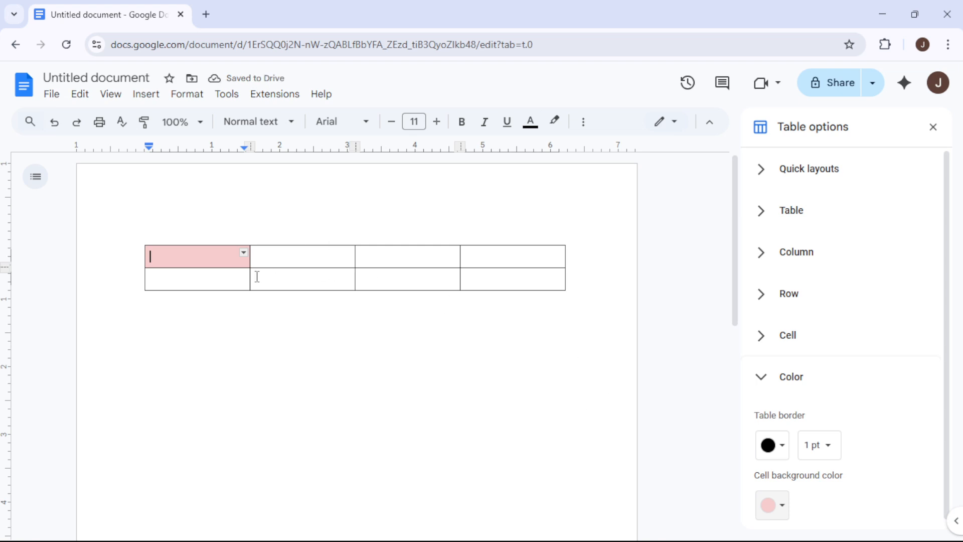
Select all four cells of the table's second row.
click(240, 280)
drag(241, 282, 260, 278)
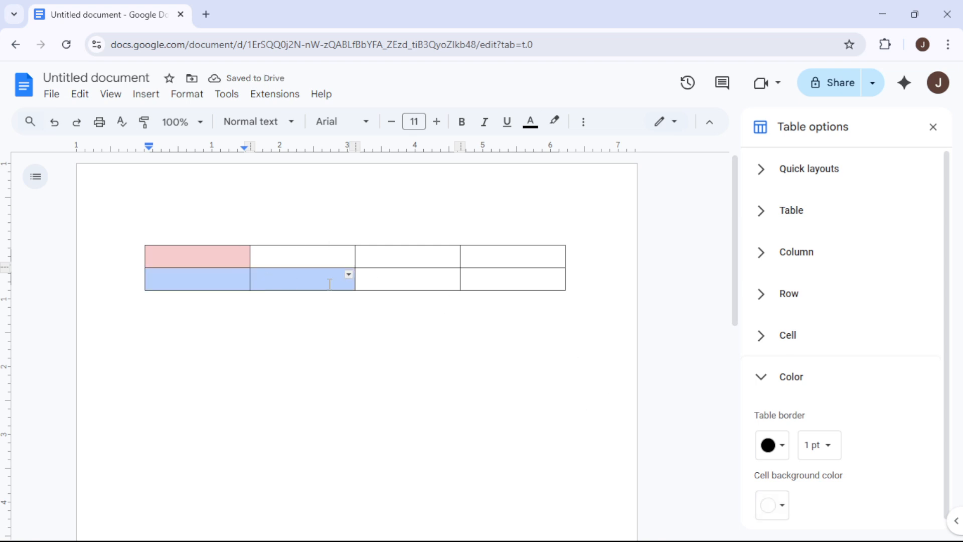
drag(330, 284, 410, 287)
drag(473, 281, 508, 282)
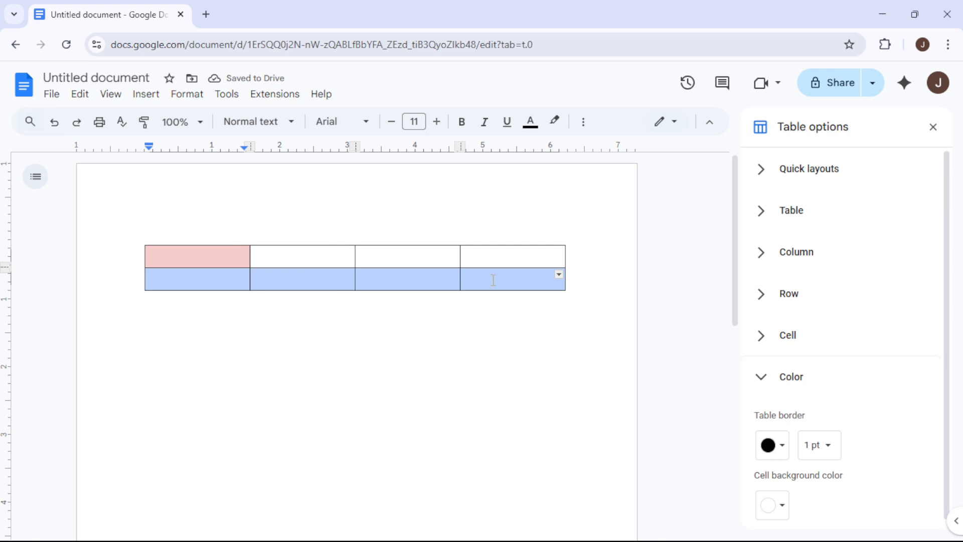
Set the second row's cell background to dark grey in Table options, then deselect the table.
right_click(400, 281)
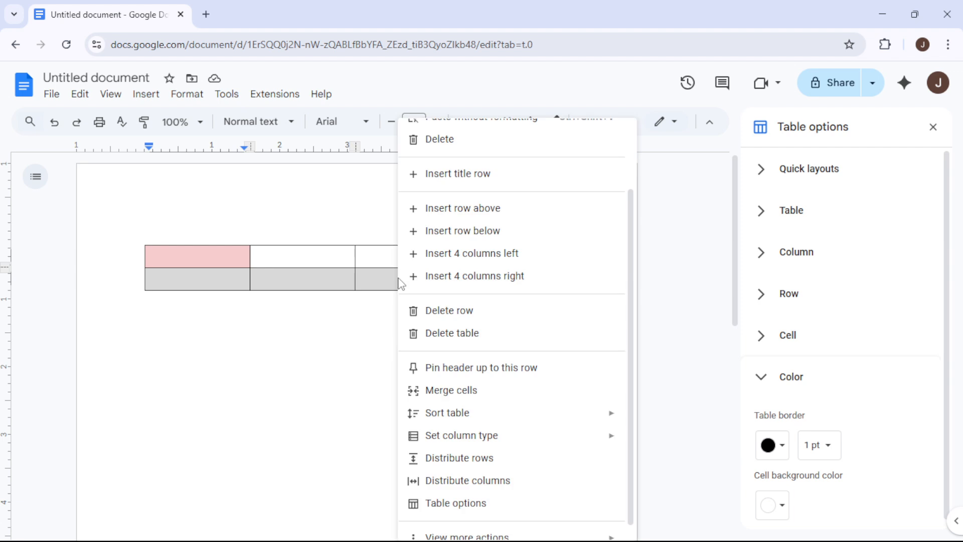
scroll(525, 376, down, 1)
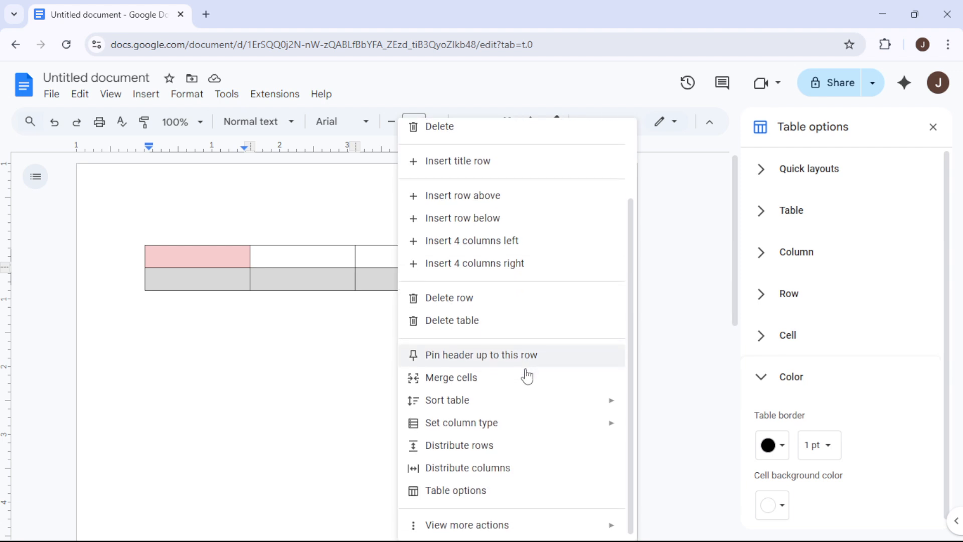
click(467, 490)
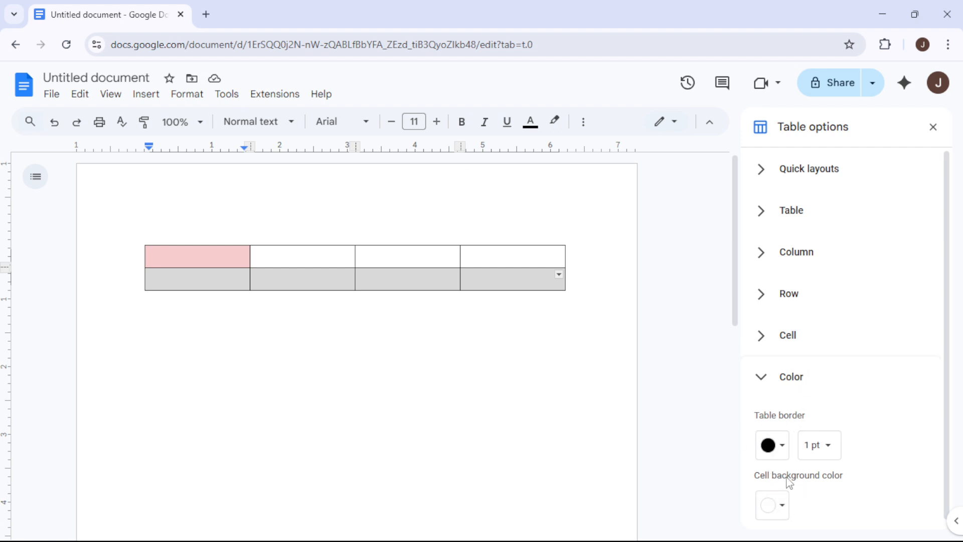
click(779, 505)
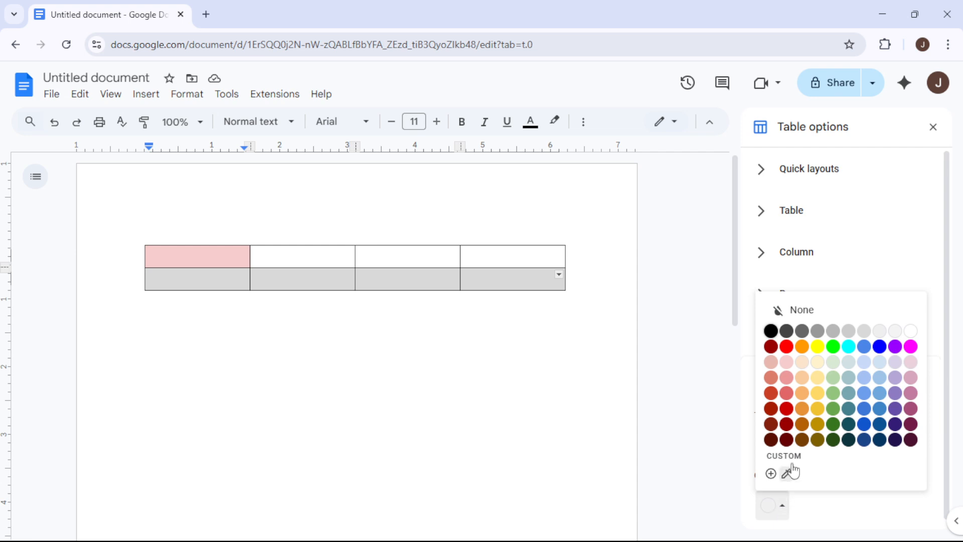
click(818, 332)
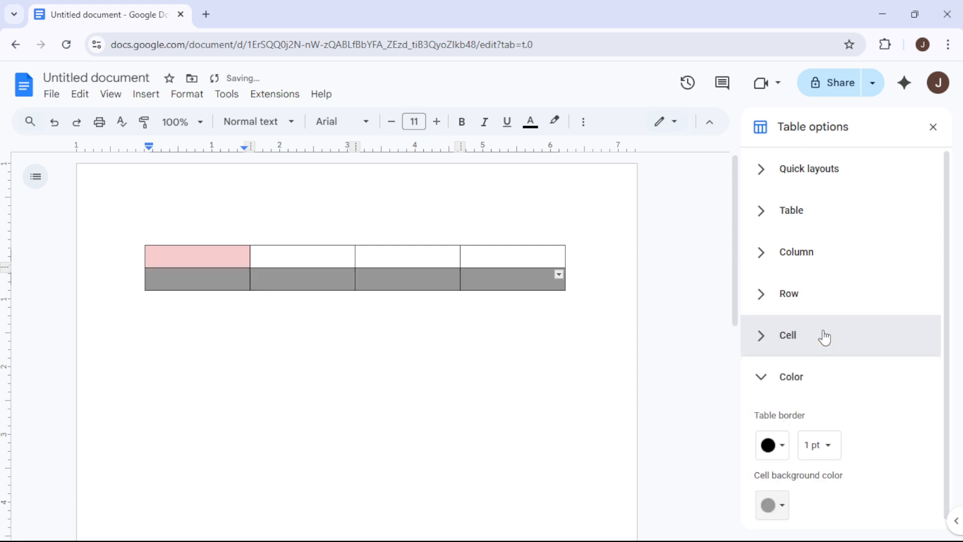
click(475, 348)
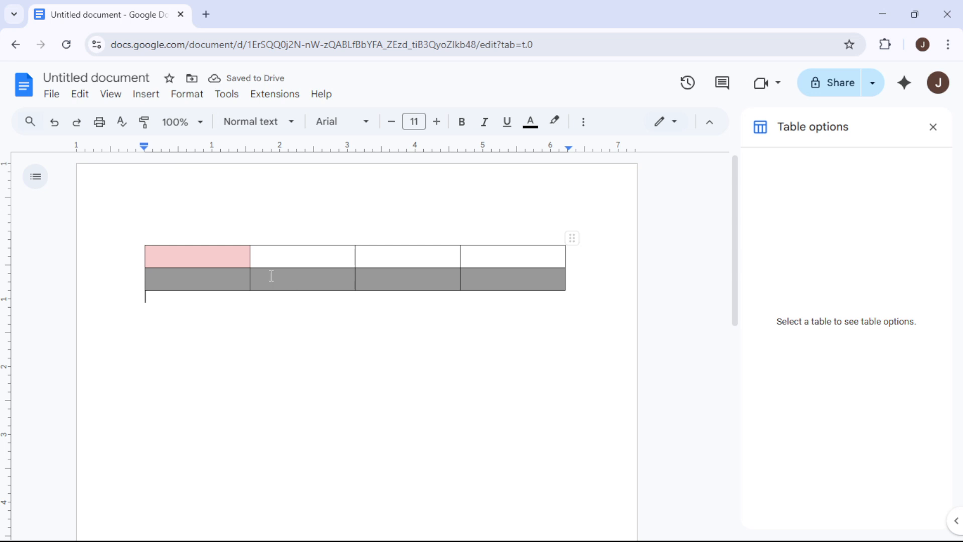
Select all with Ctrl+A, bring up context actions, then place the caret in row two's last cell.
click(312, 275)
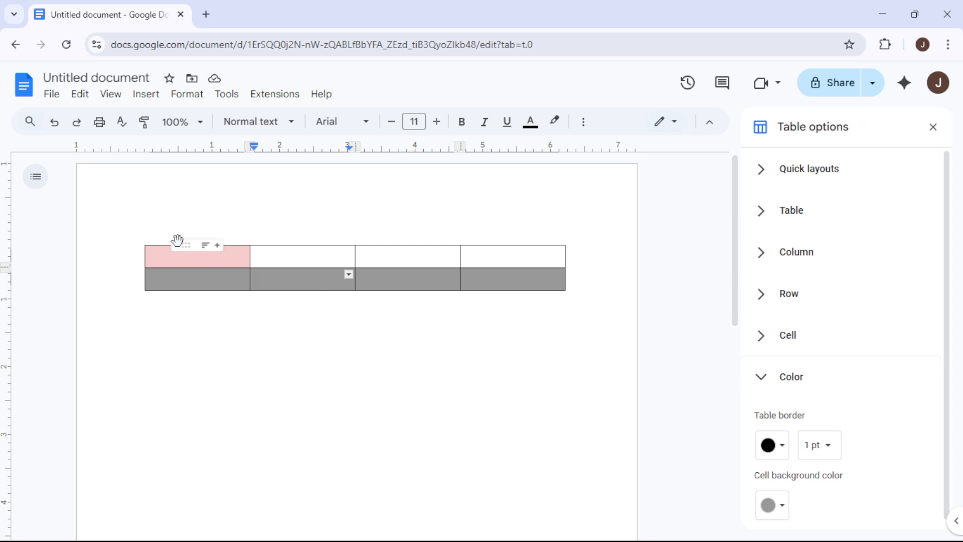
click(158, 249)
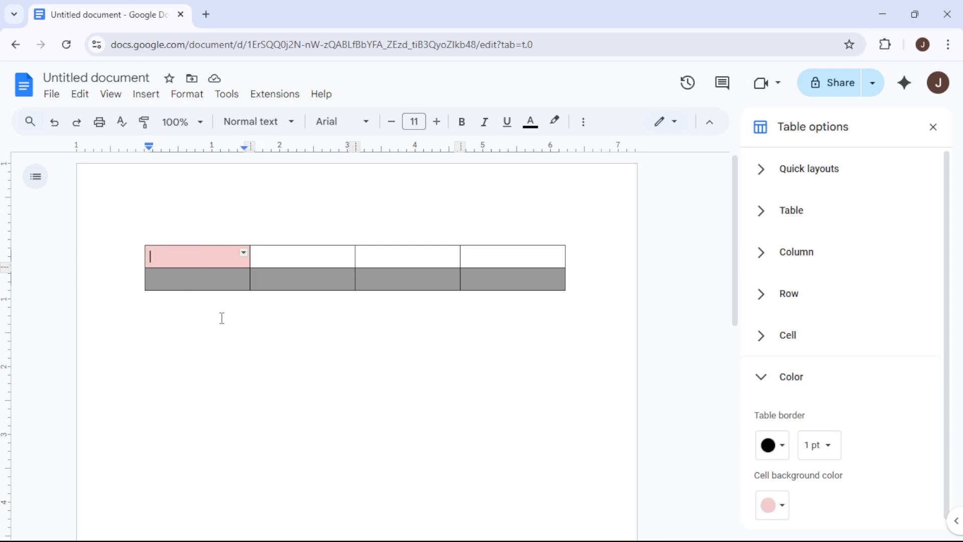
click(248, 320)
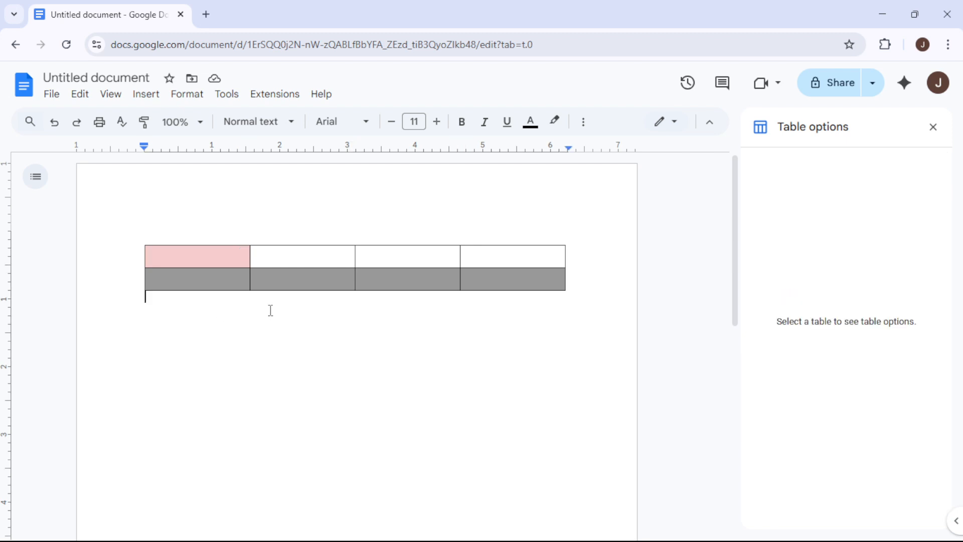
key(ctrl+a)
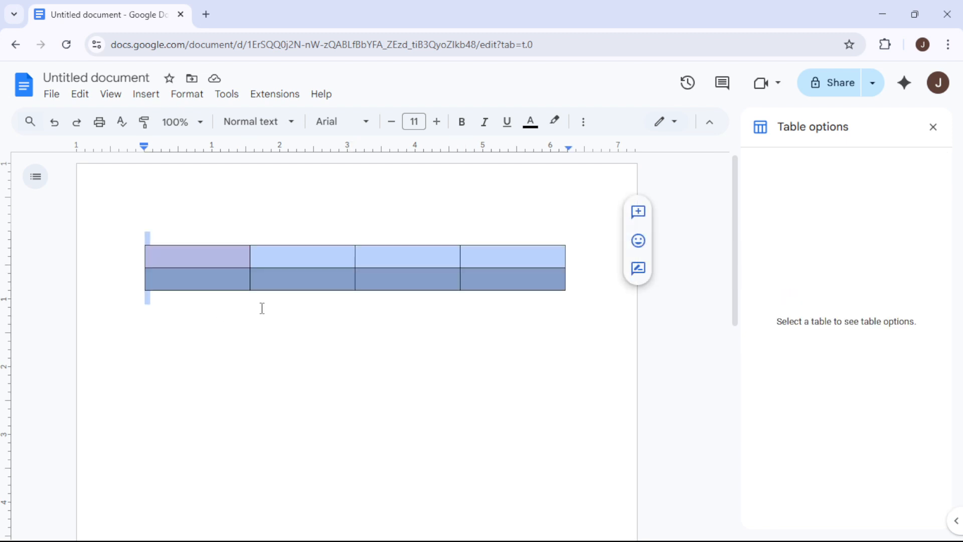
right_click(553, 273)
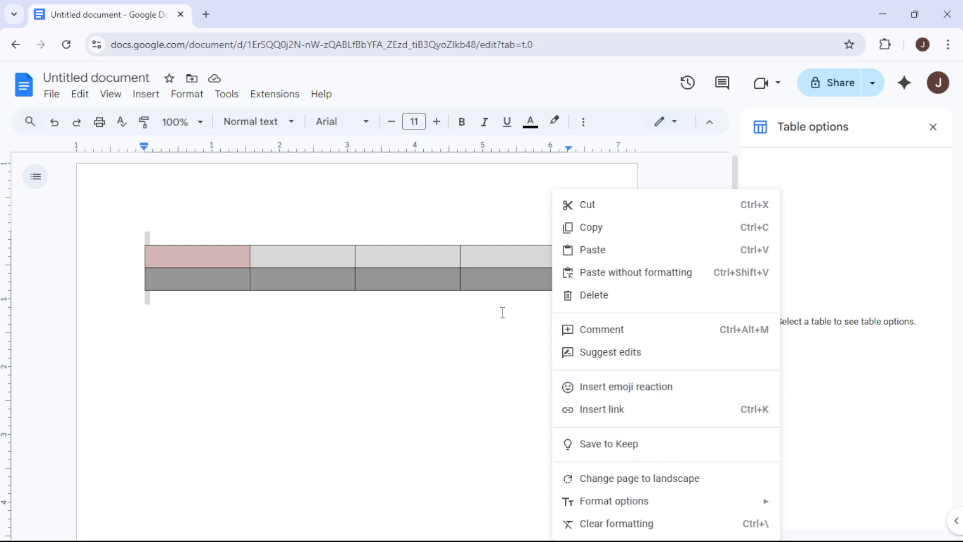
click(480, 279)
click(480, 280)
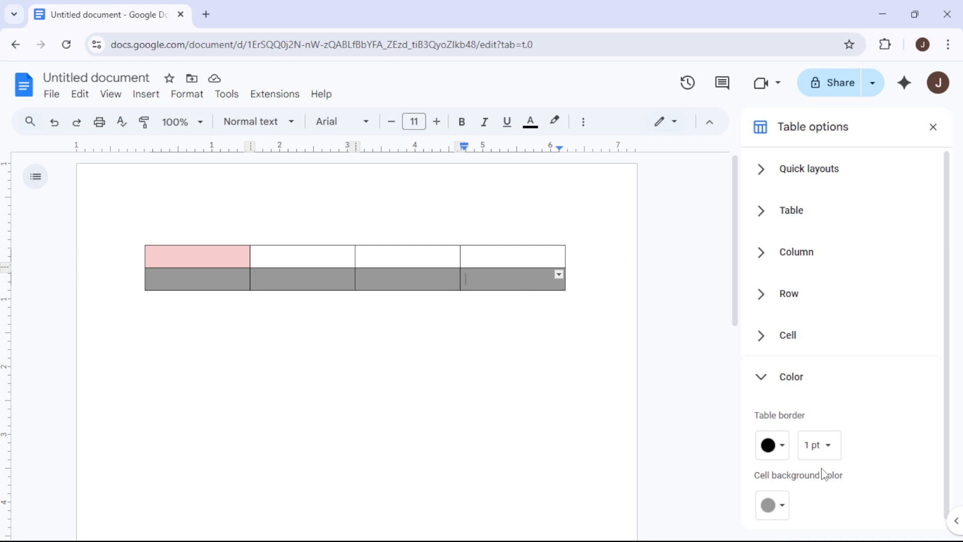
Change the table border colour to lavender after briefly trying red.
click(782, 445)
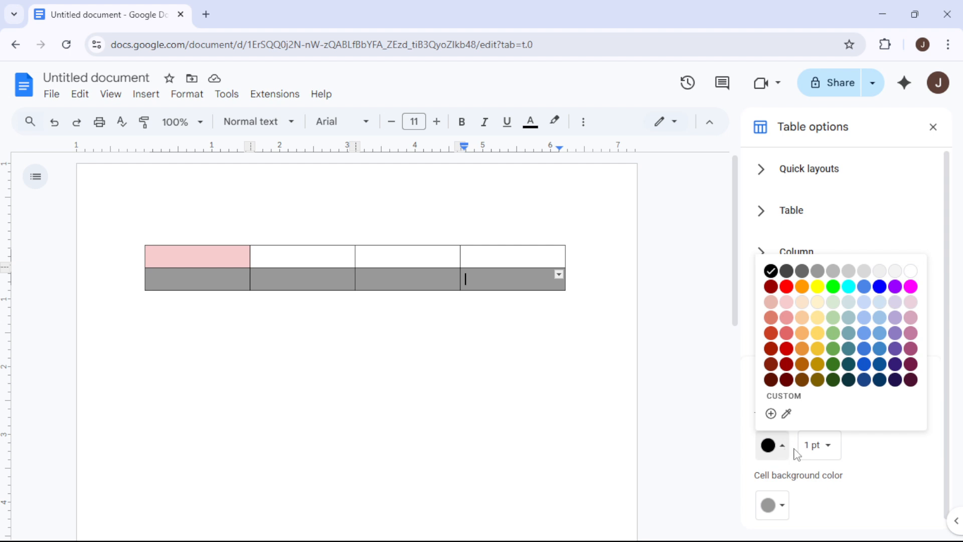
click(786, 287)
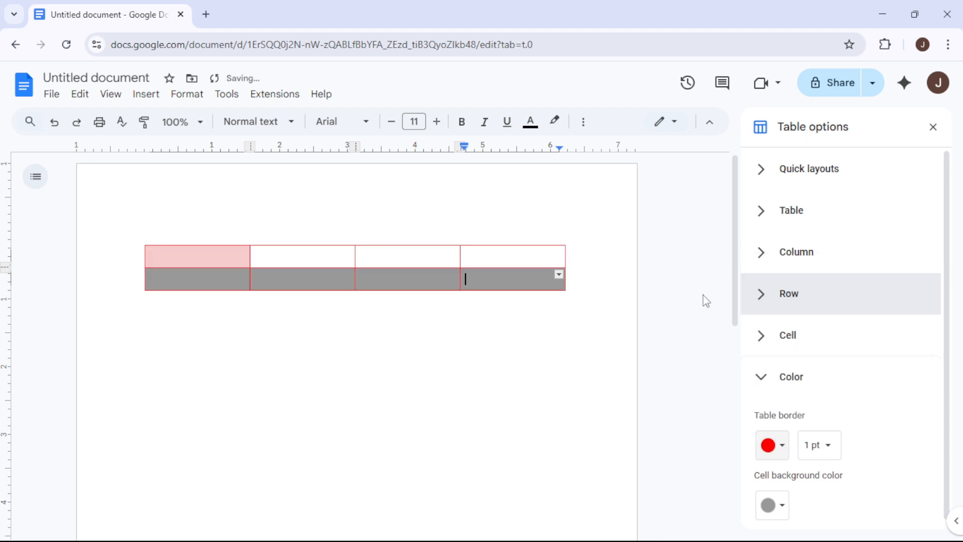
click(780, 445)
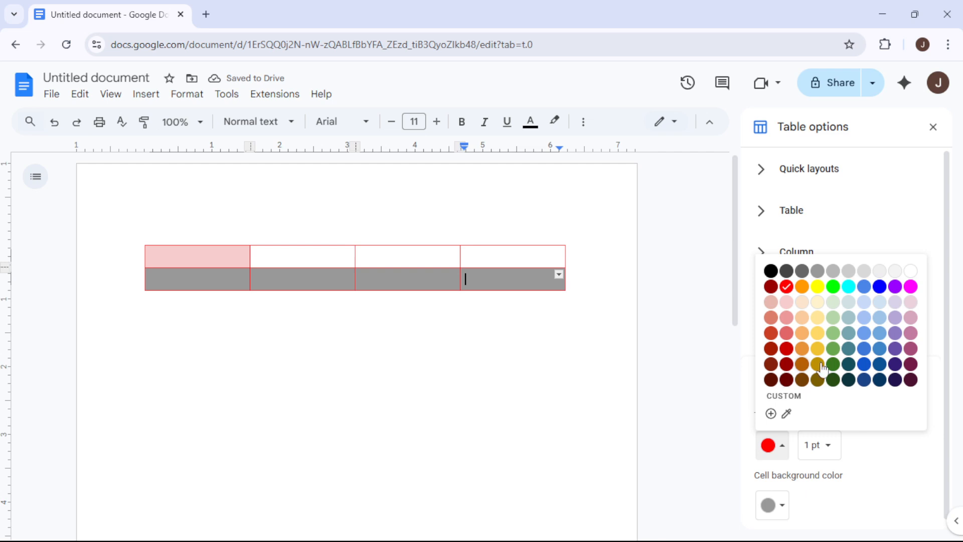
click(897, 321)
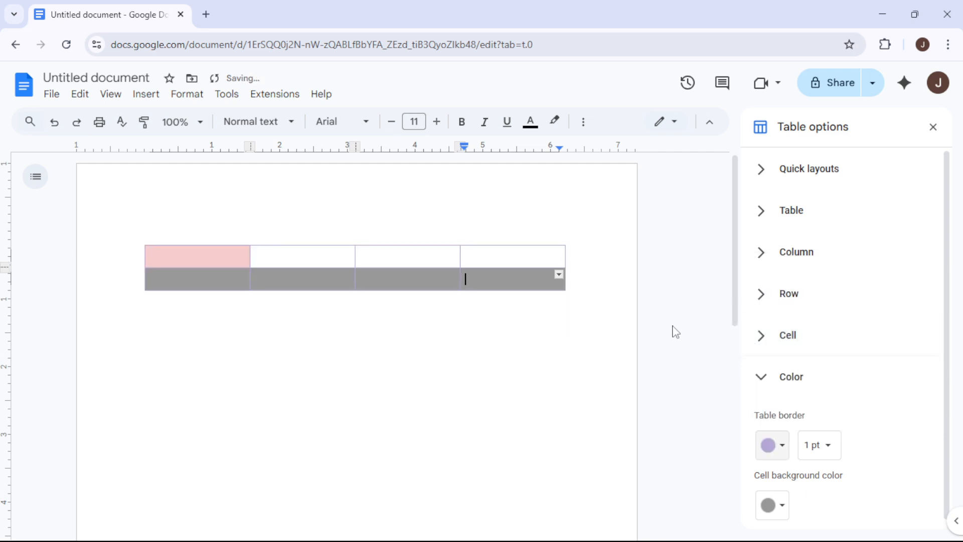
Set the lavender table border width to 4.5 pt.
click(823, 450)
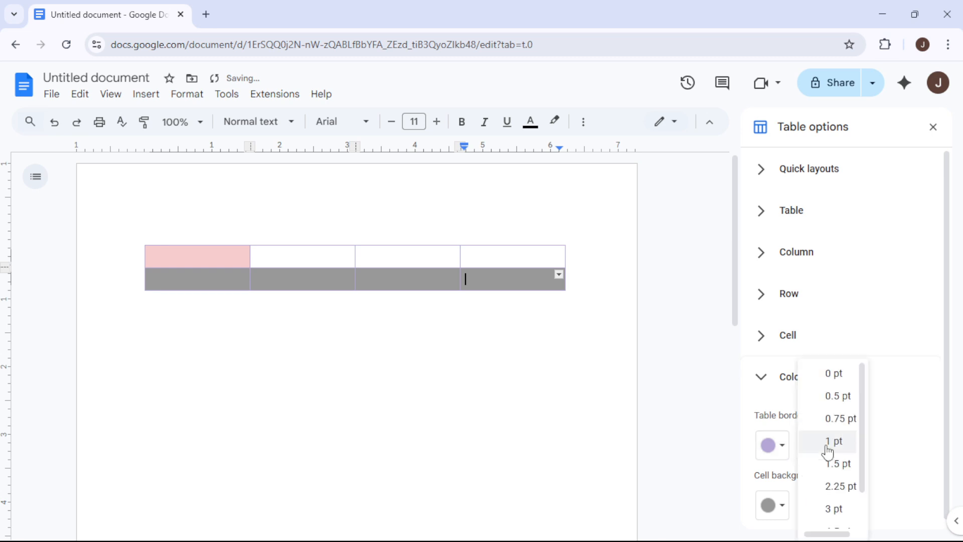
scroll(836, 471, down, 2)
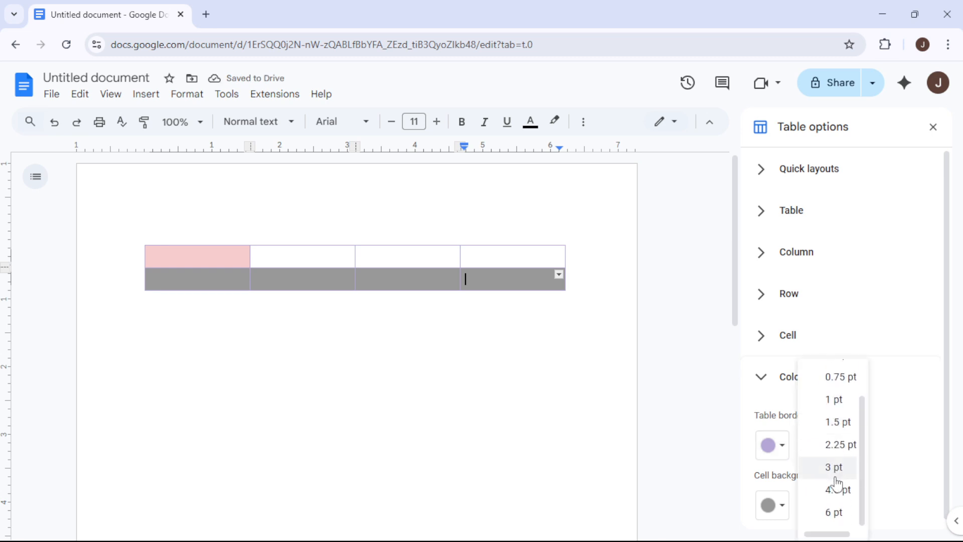
click(838, 491)
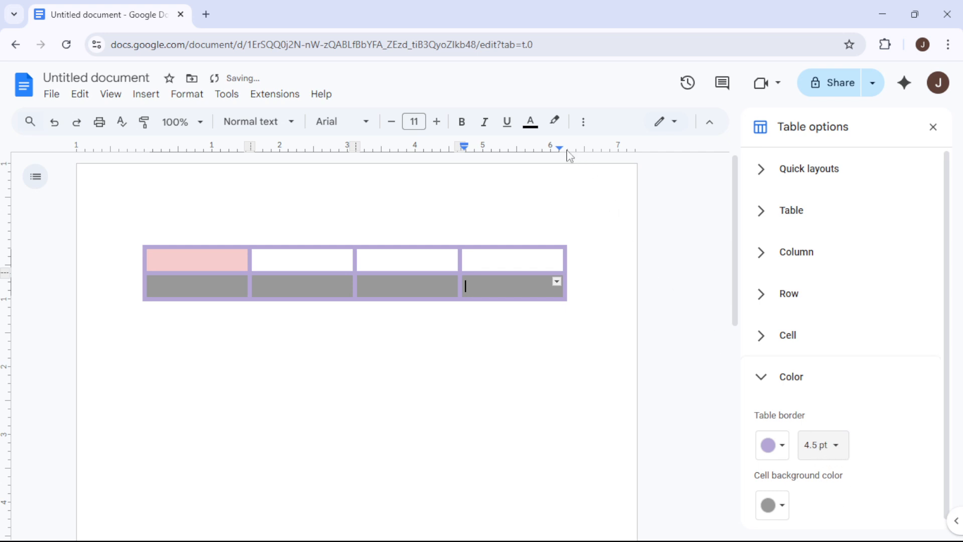
click(590, 127)
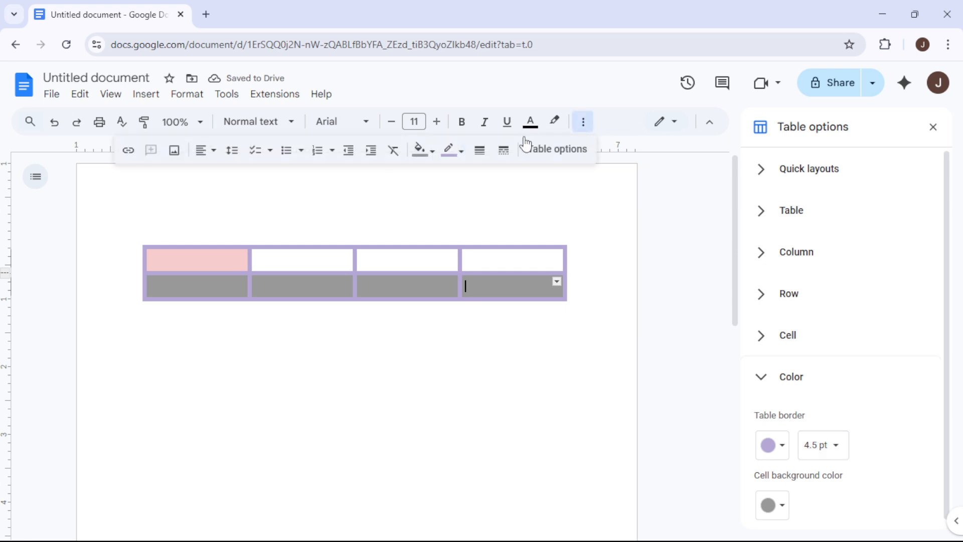